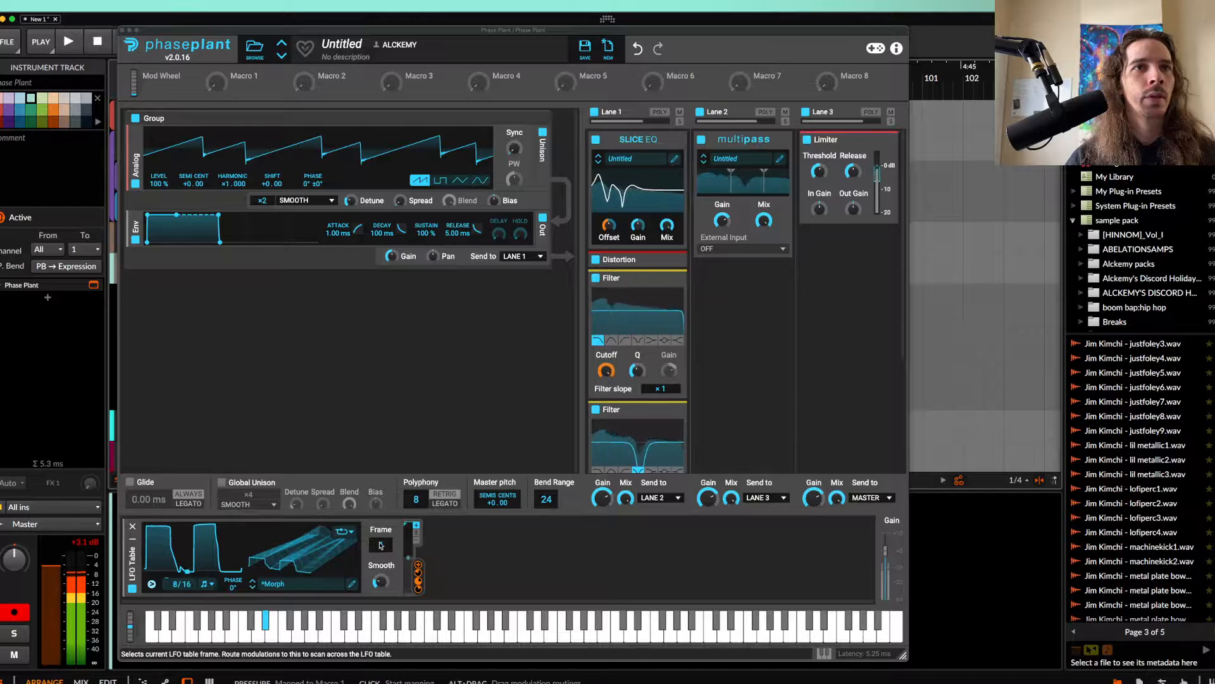
Sweep the Morph LFO Table's frame up to 256 and back, finishing at frame 1
left_click_drag(381, 545, 381, 387)
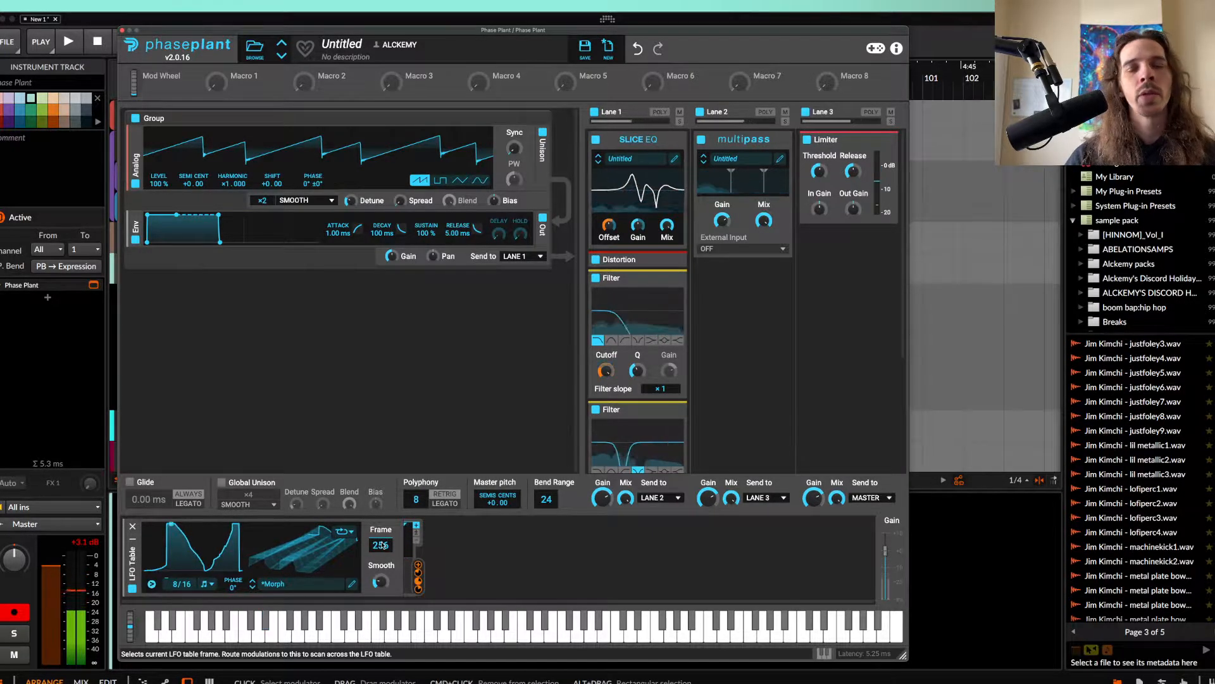
left_click_drag(381, 545, 381, 658)
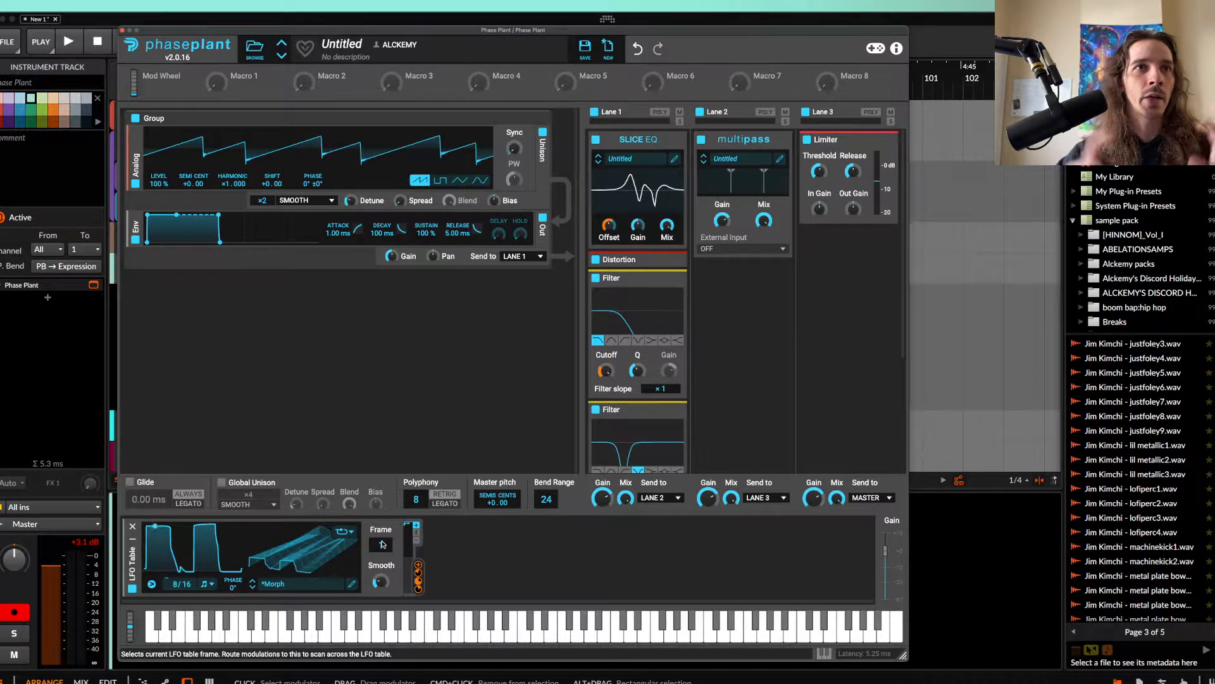
left_click_drag(383, 544, 383, 519)
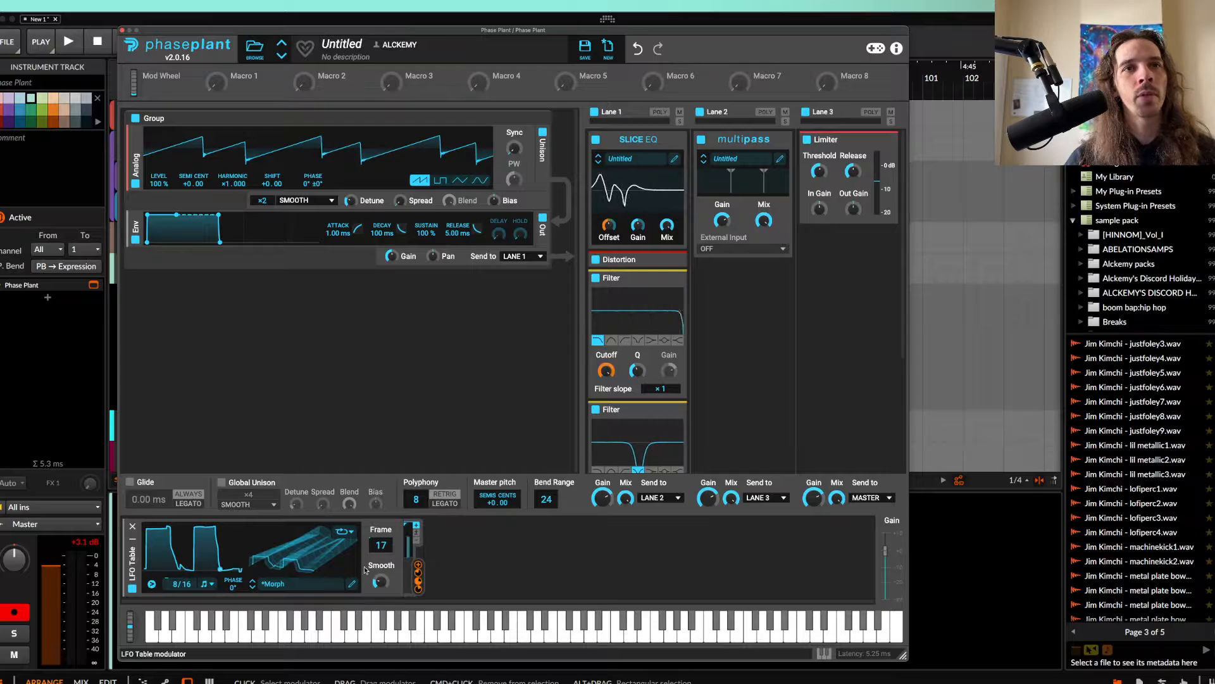
mouse_move(381, 543)
left_mouse_down()
mouse_move(381, 484)
mouse_move(381, 557)
left_mouse_up()
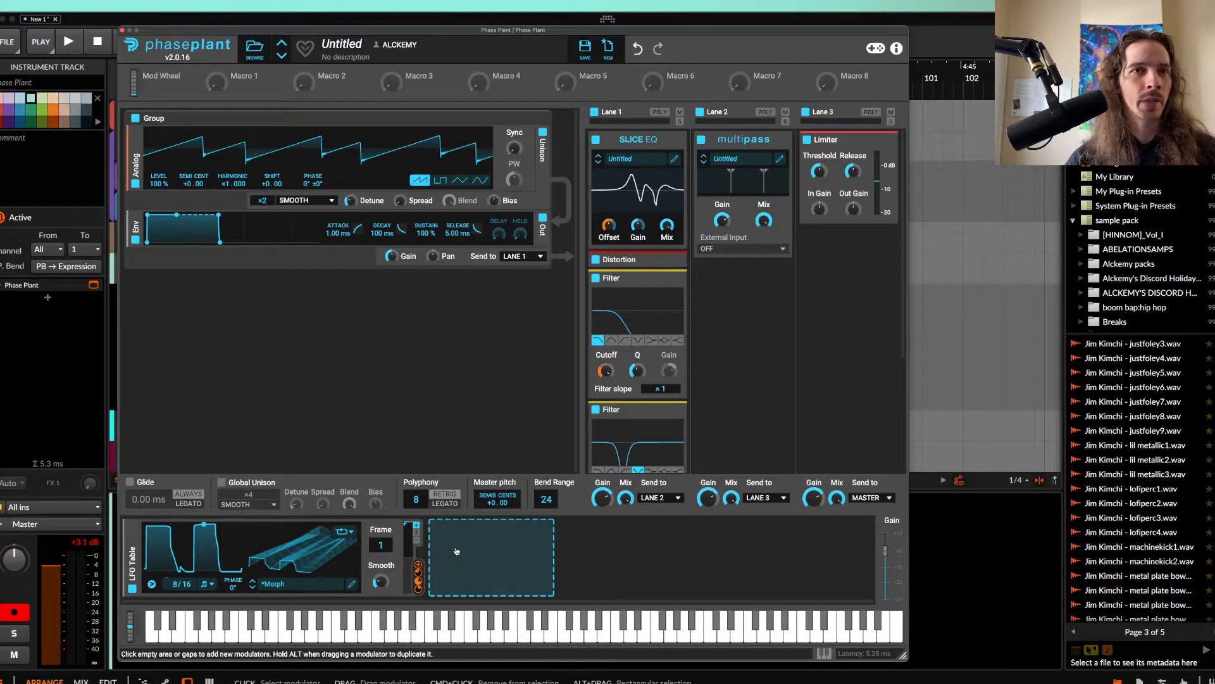
Add an LFO modulator after the LFO Table and open its shape in the LFO editor
left_click(487, 548)
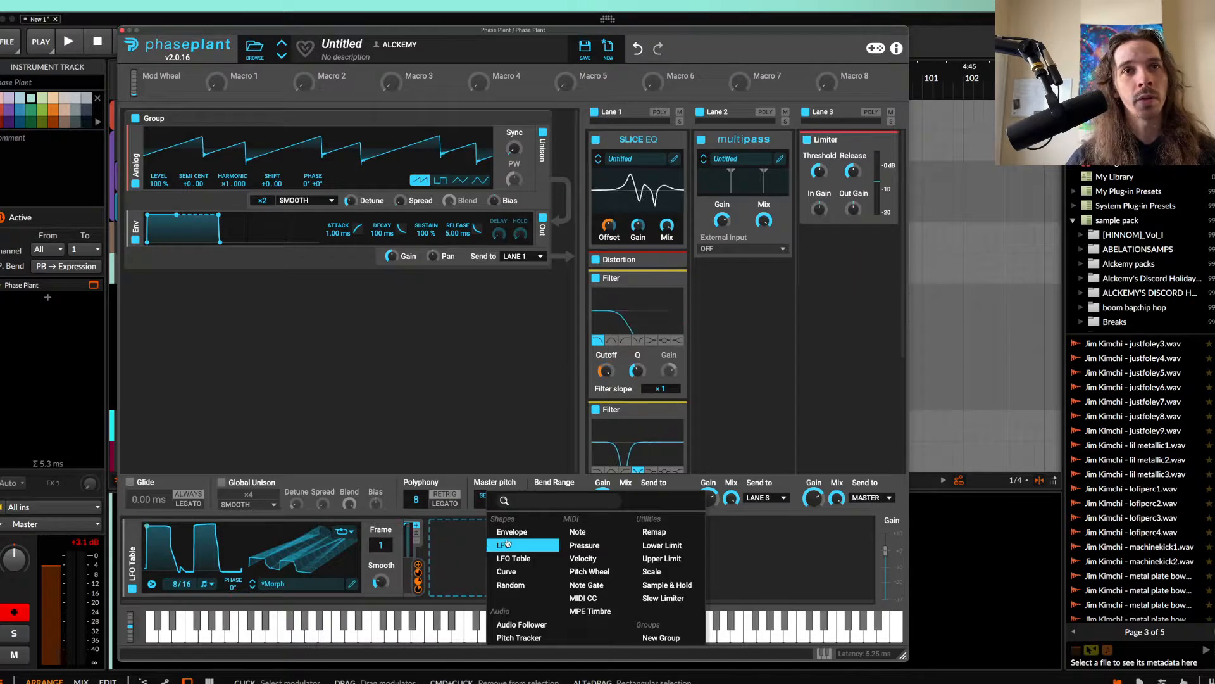
left_click(515, 535)
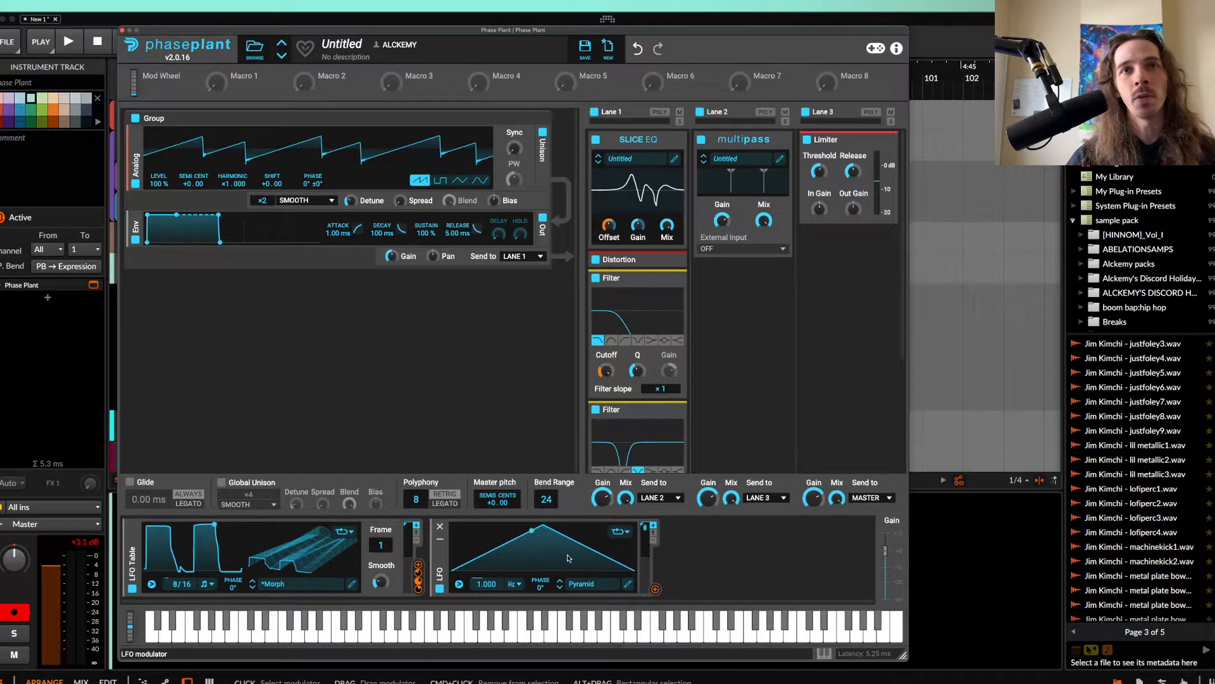
left_click(628, 583)
Draw an eight-step LFO shape that climbs from 0% to about 87% over six steps, then drops to about 59% and 22%
left_click(98, 173)
left_click(127, 543)
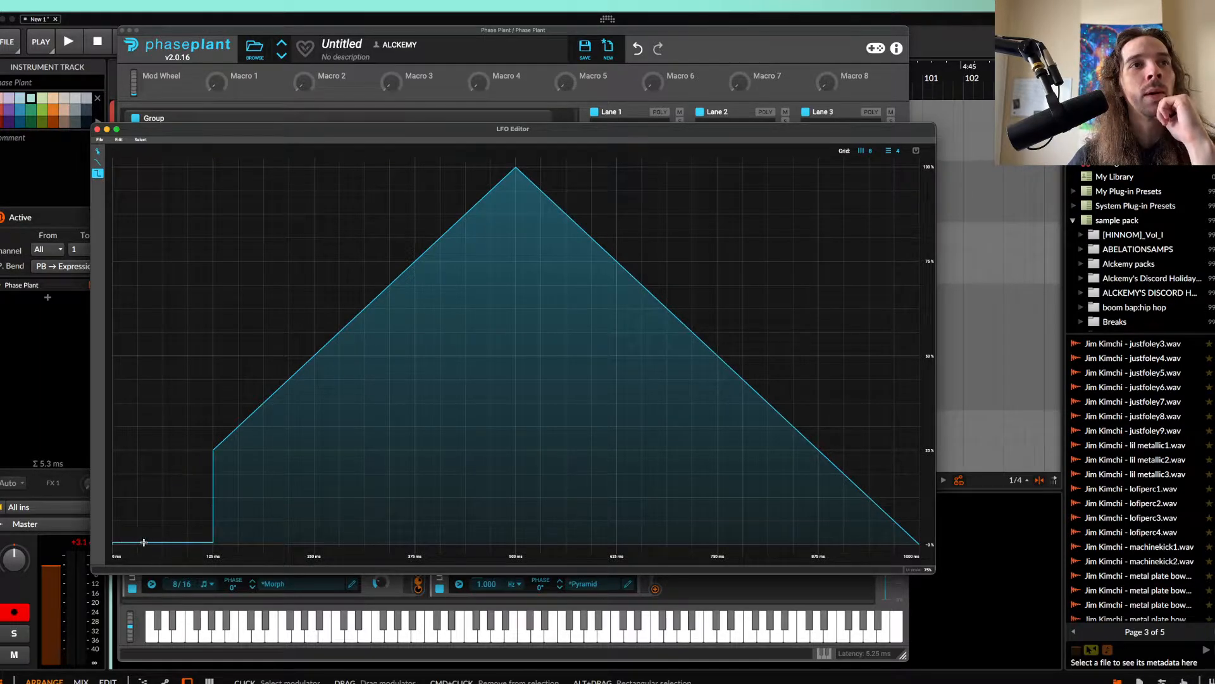
left_click(244, 480)
left_click(332, 414)
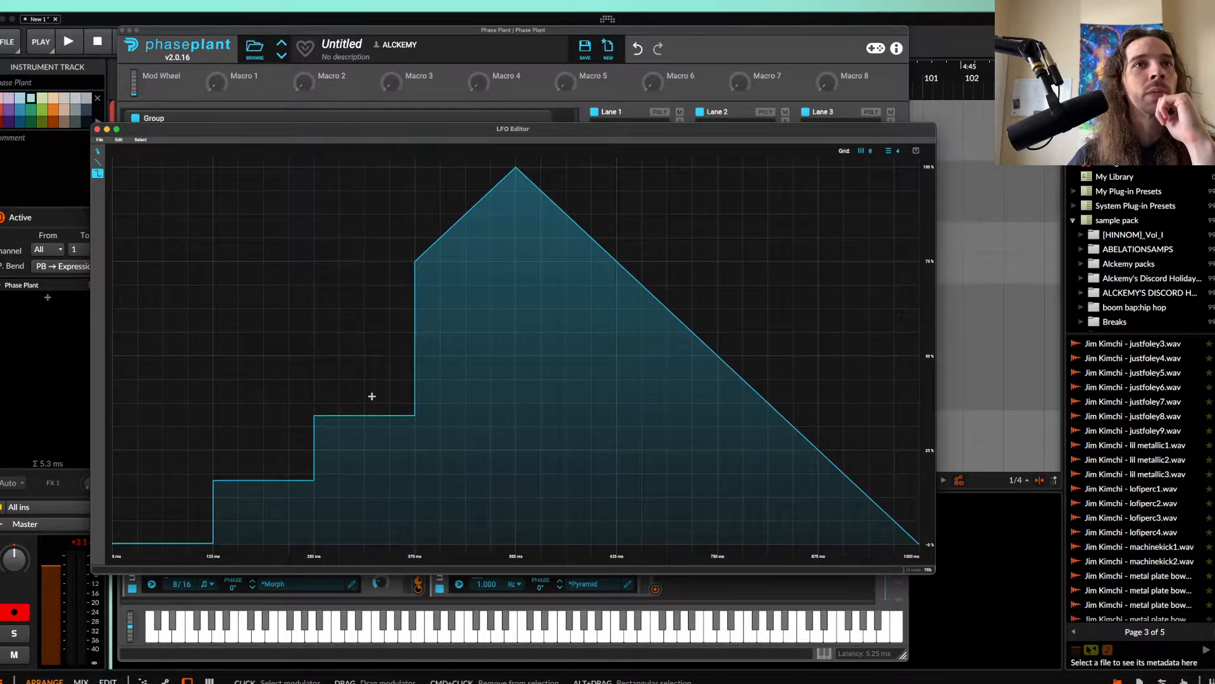
left_click(431, 329)
left_click(539, 258)
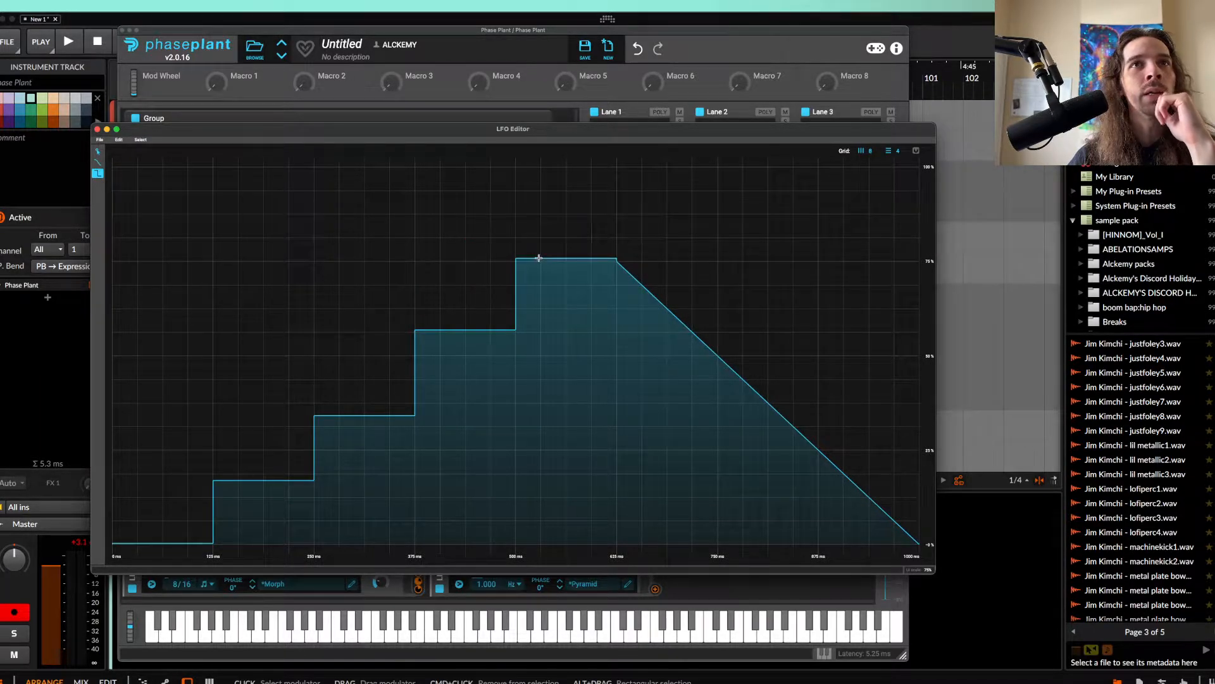
left_click(653, 214)
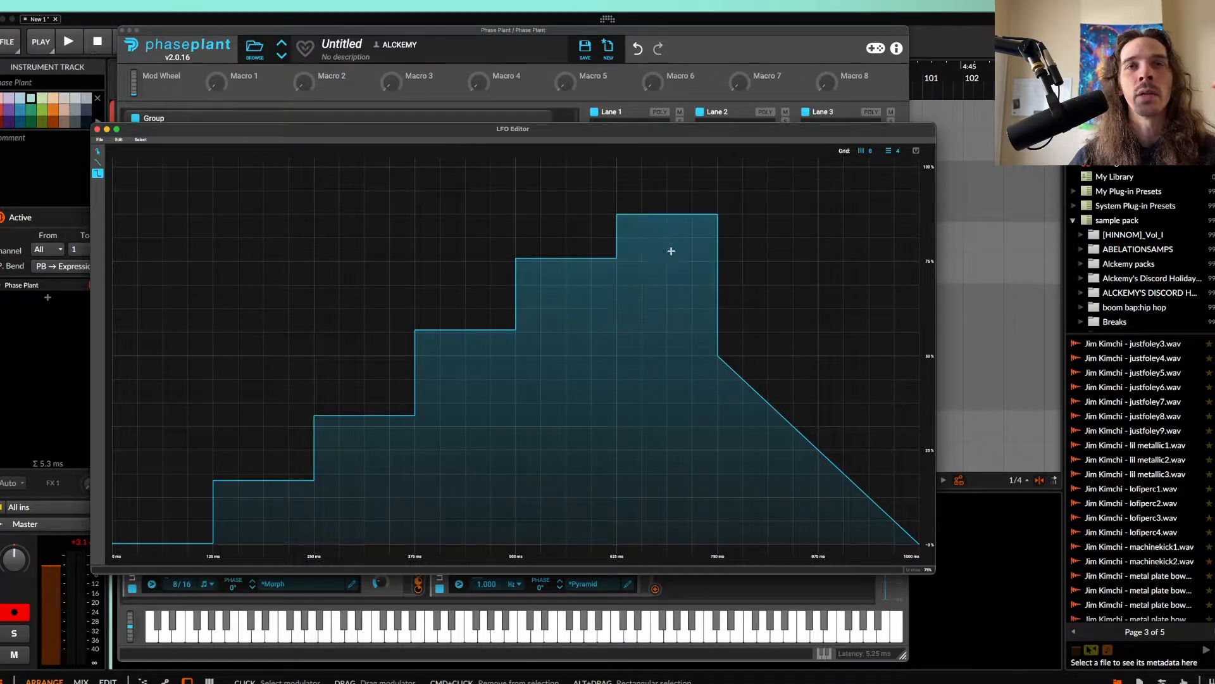
left_click(738, 321)
left_click(860, 363)
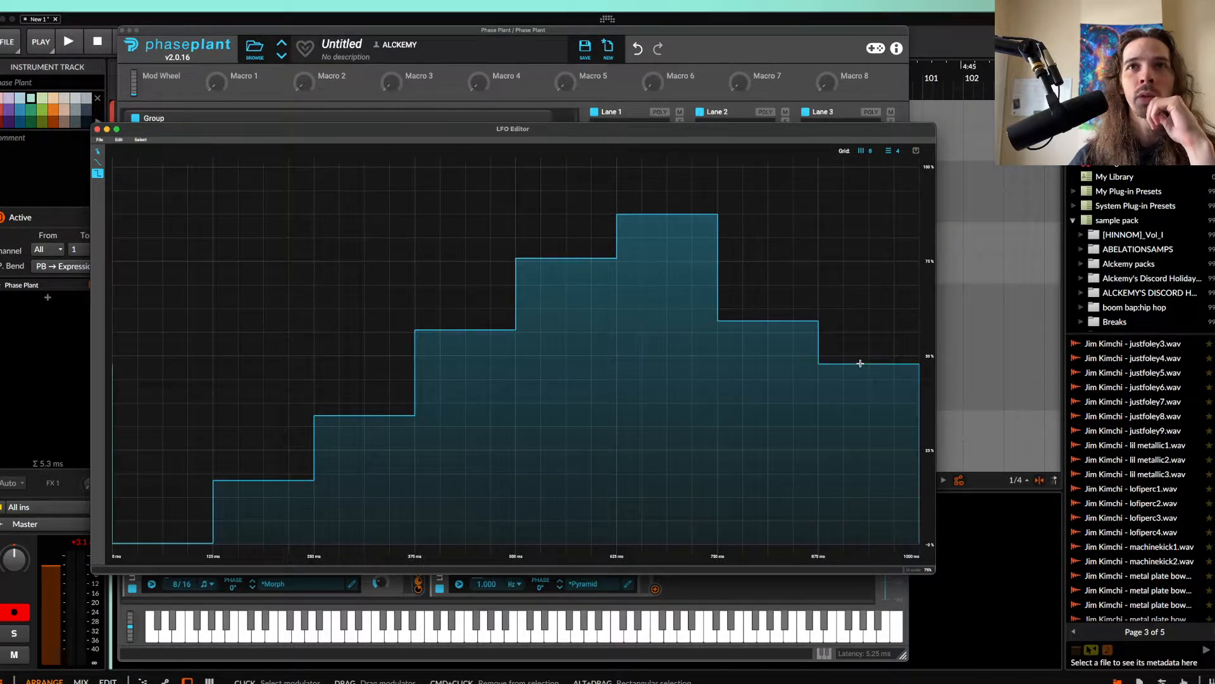
left_click(864, 460)
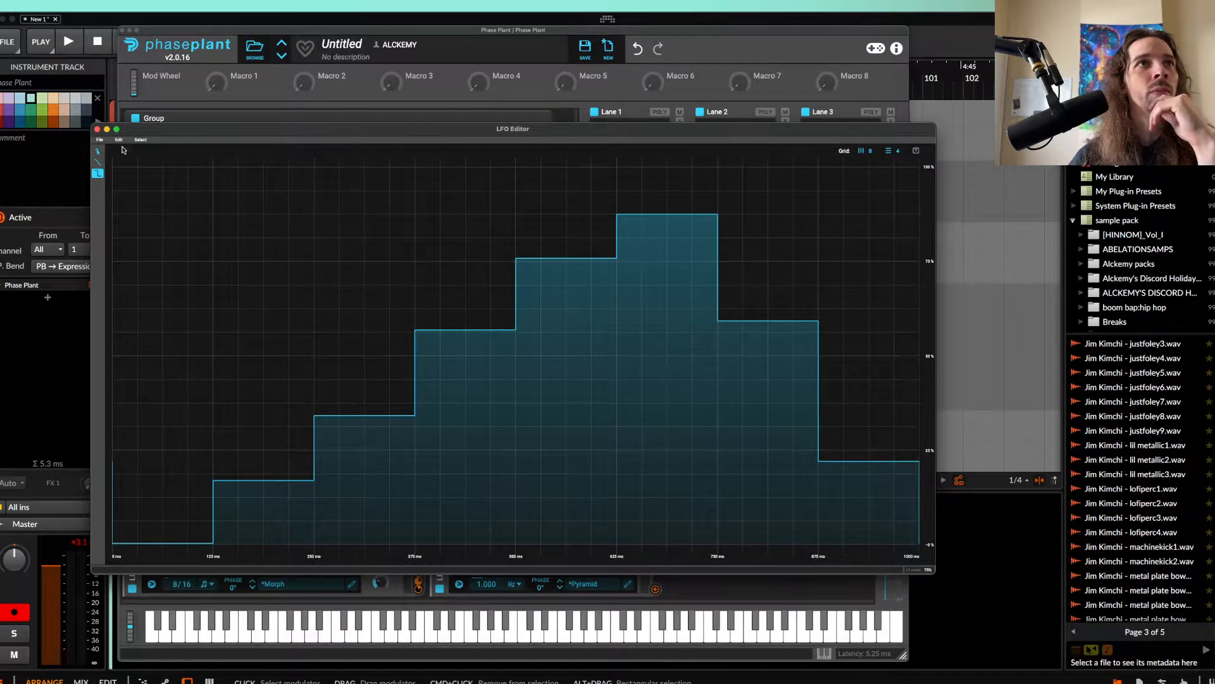
left_click(97, 129)
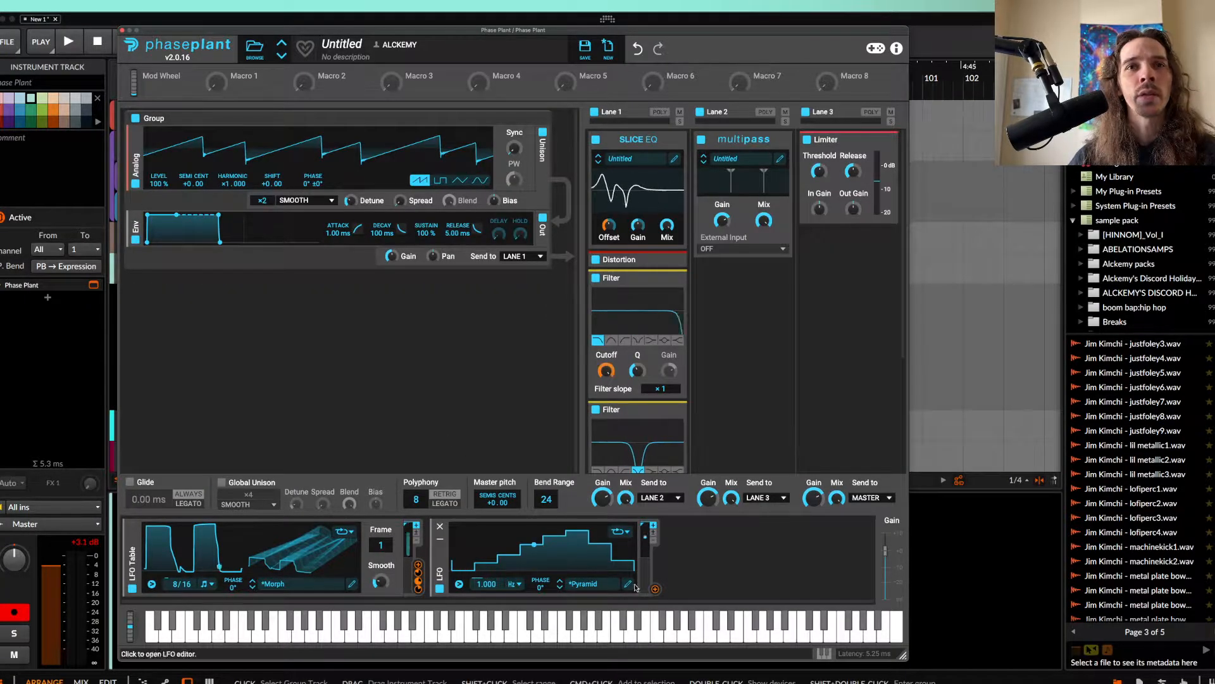
Route the stepped LFO to the LFO Table's frame at +255 and set its tempo-synced rate to 16/4
left_click(655, 590)
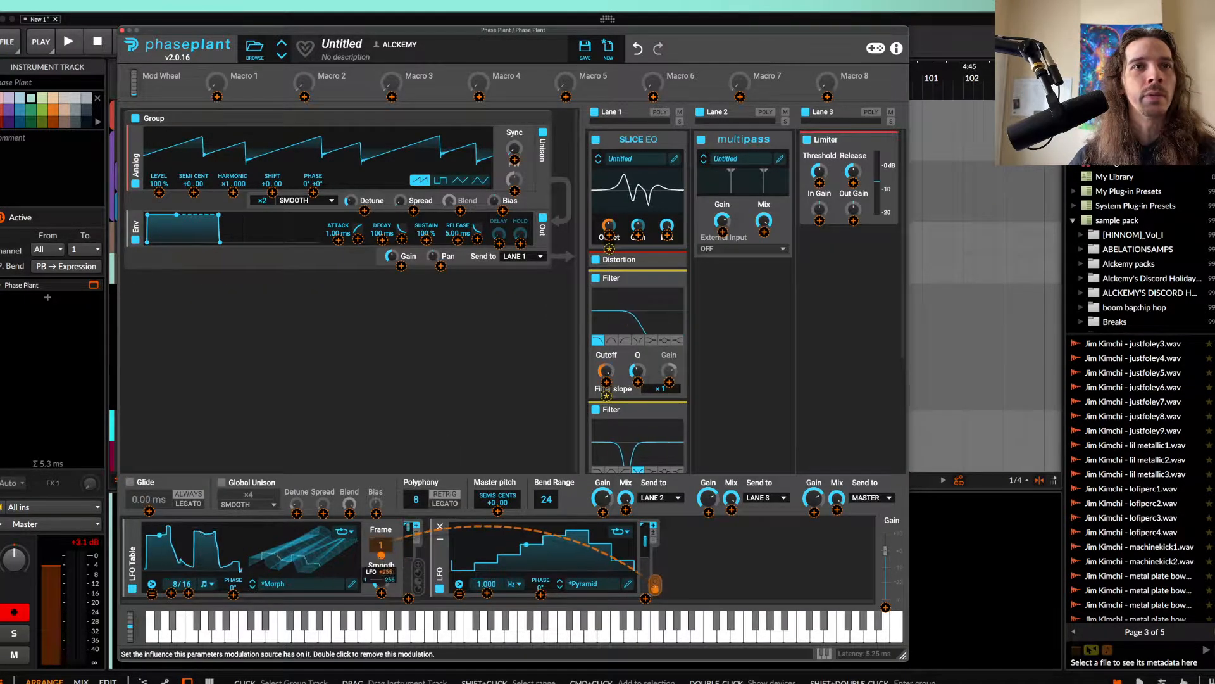
left_click(513, 583)
left_click(528, 596)
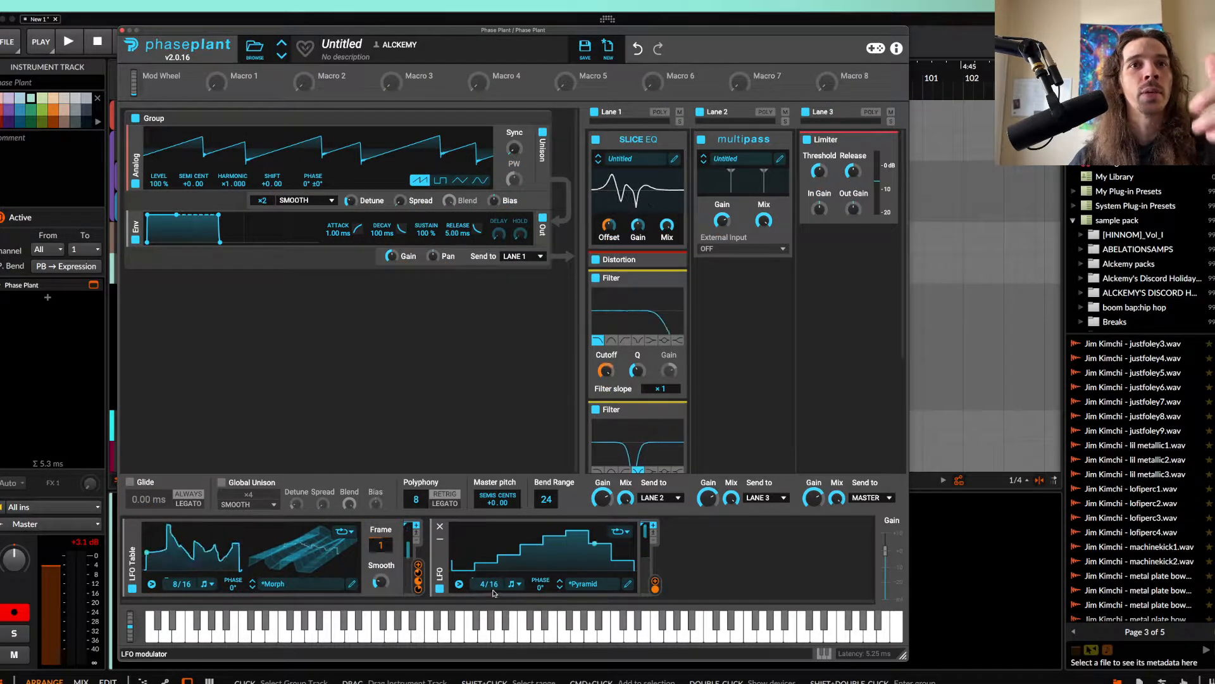
left_click_drag(486, 586, 486, 531)
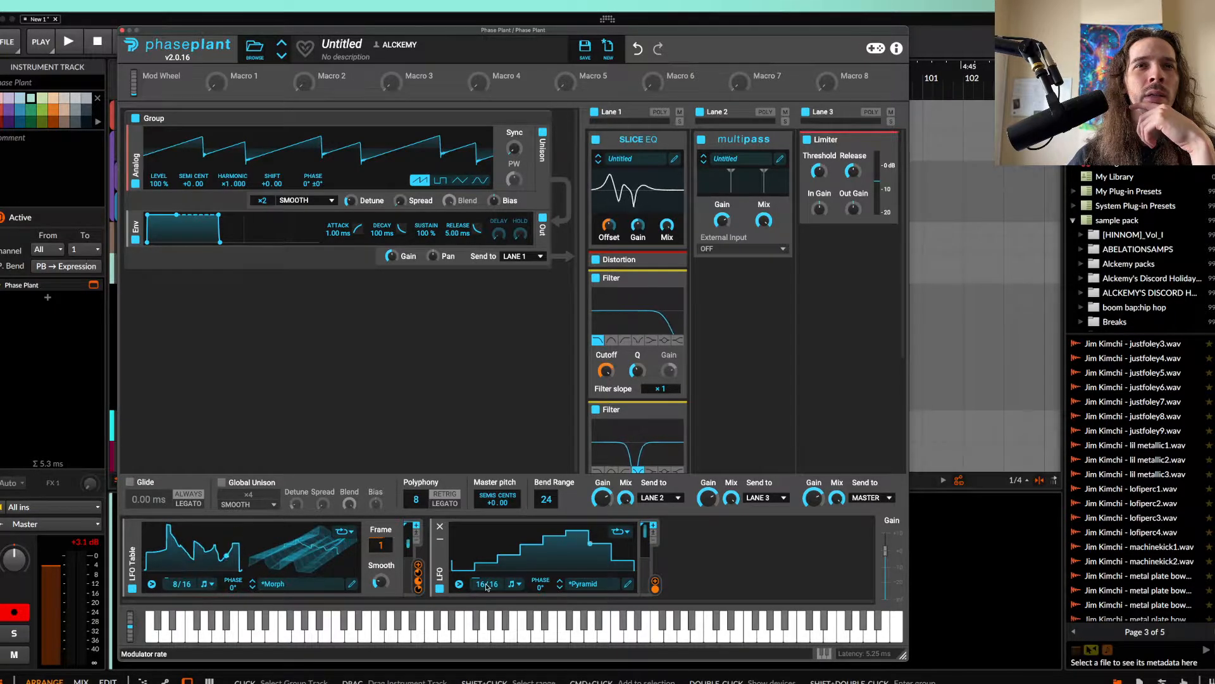
left_click_drag(492, 585, 492, 595)
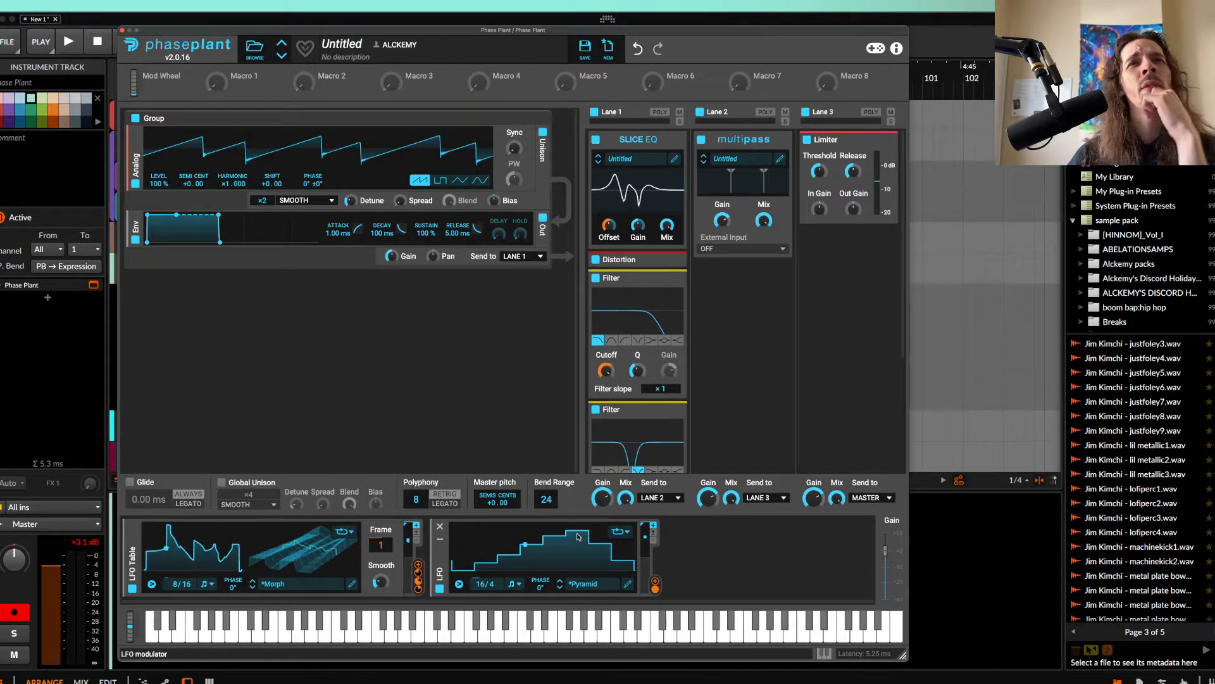
Collapse the stepped LFO, then add another LFO after it and route it to the LFO Table's trigger
left_click(441, 540)
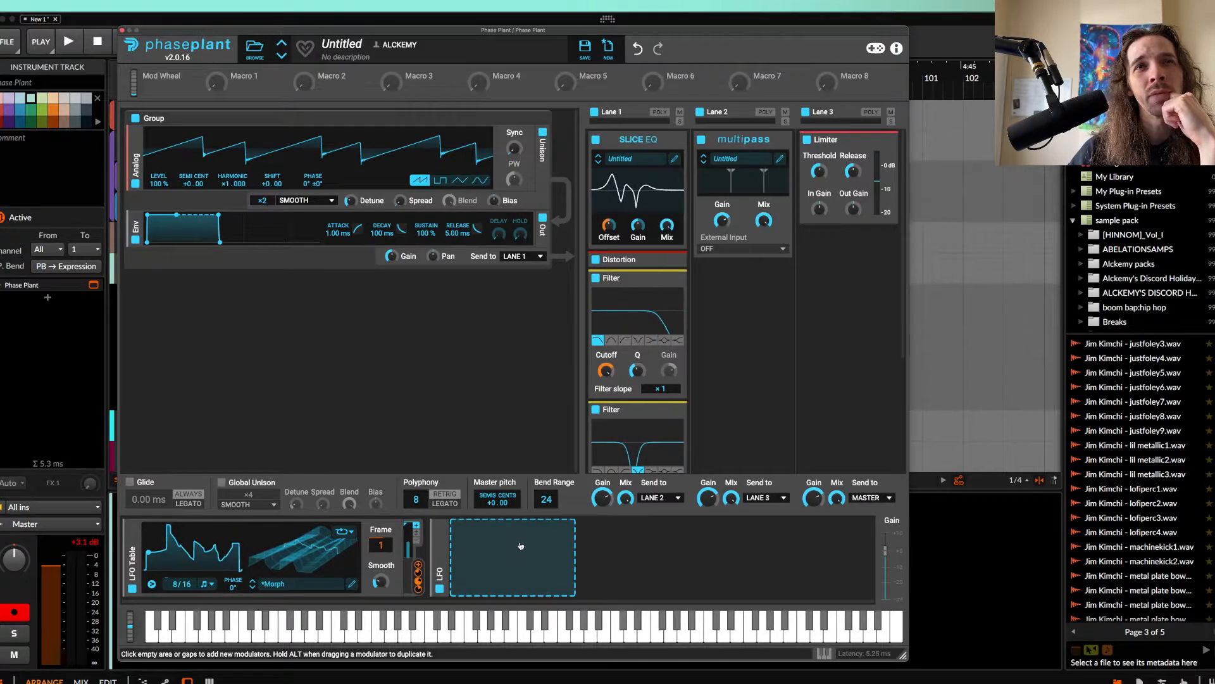
left_click(520, 546)
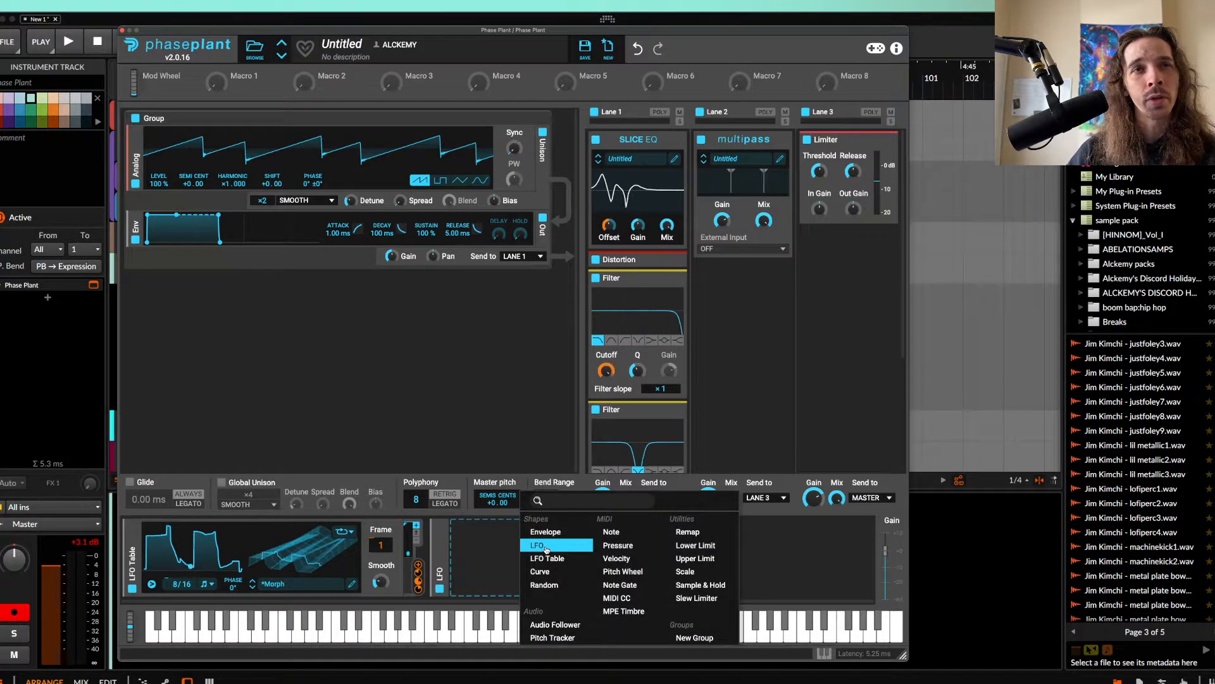
left_click(545, 547)
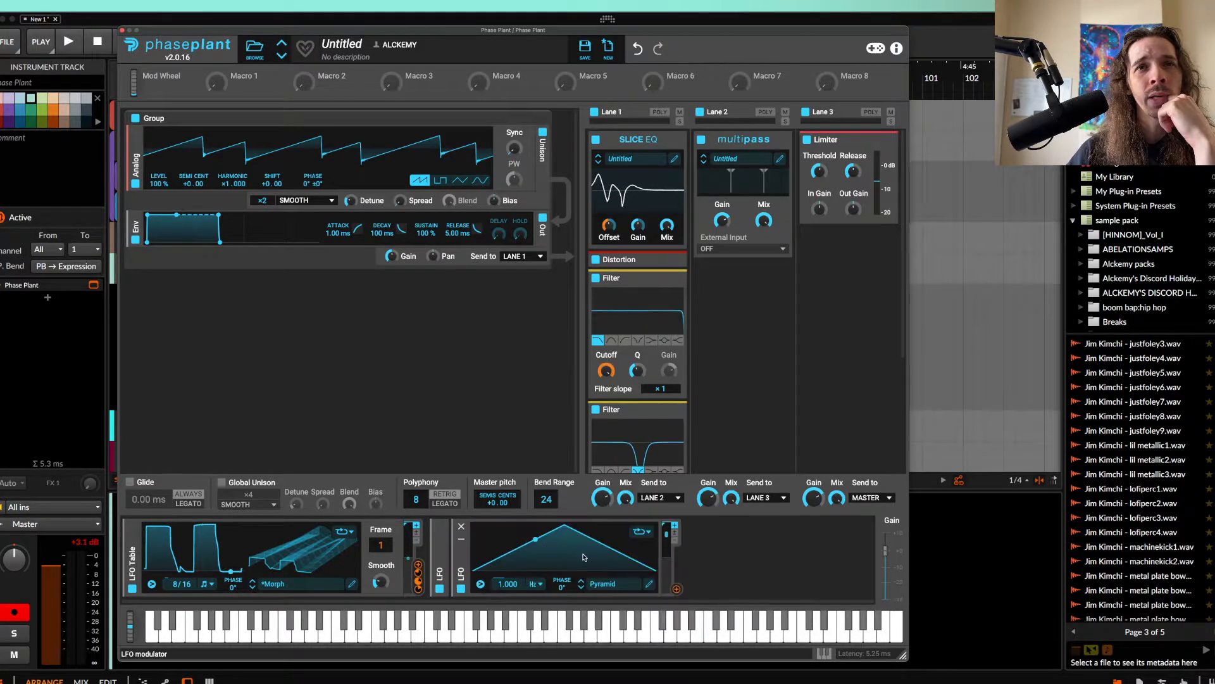
left_click(677, 589)
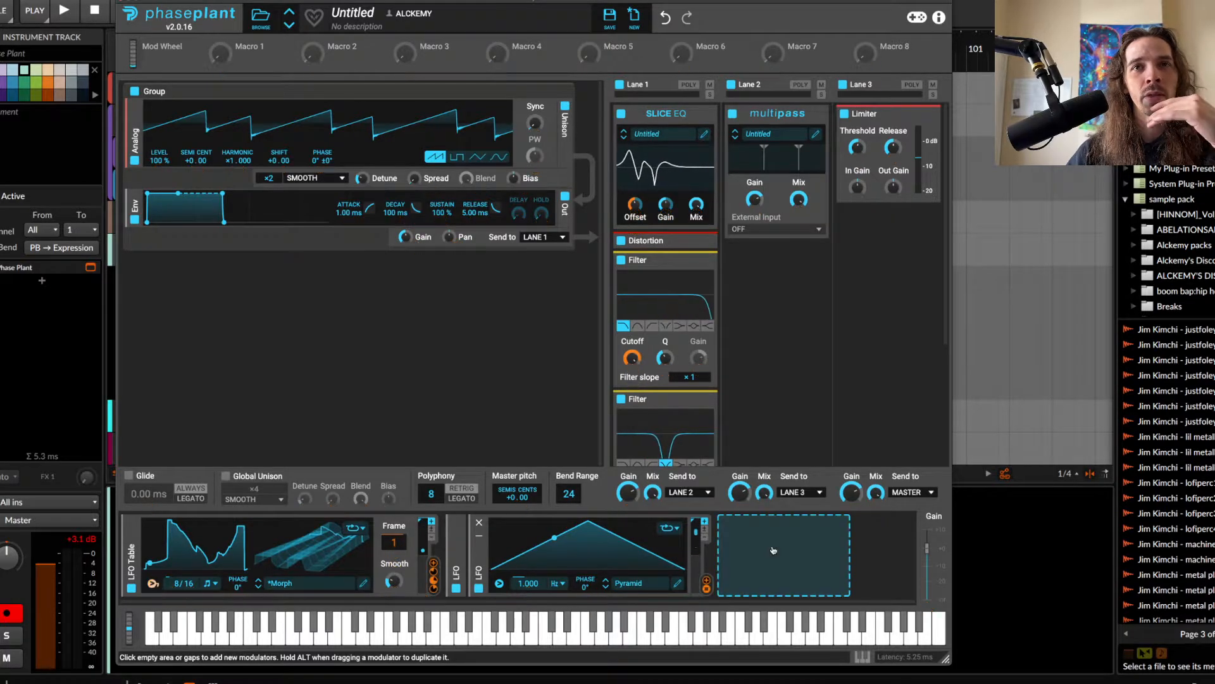
Assign Macro 1 to control the amount of the pyramid LFO's modulation on the LFO Table's trigger
left_click(241, 59)
left_click(152, 593)
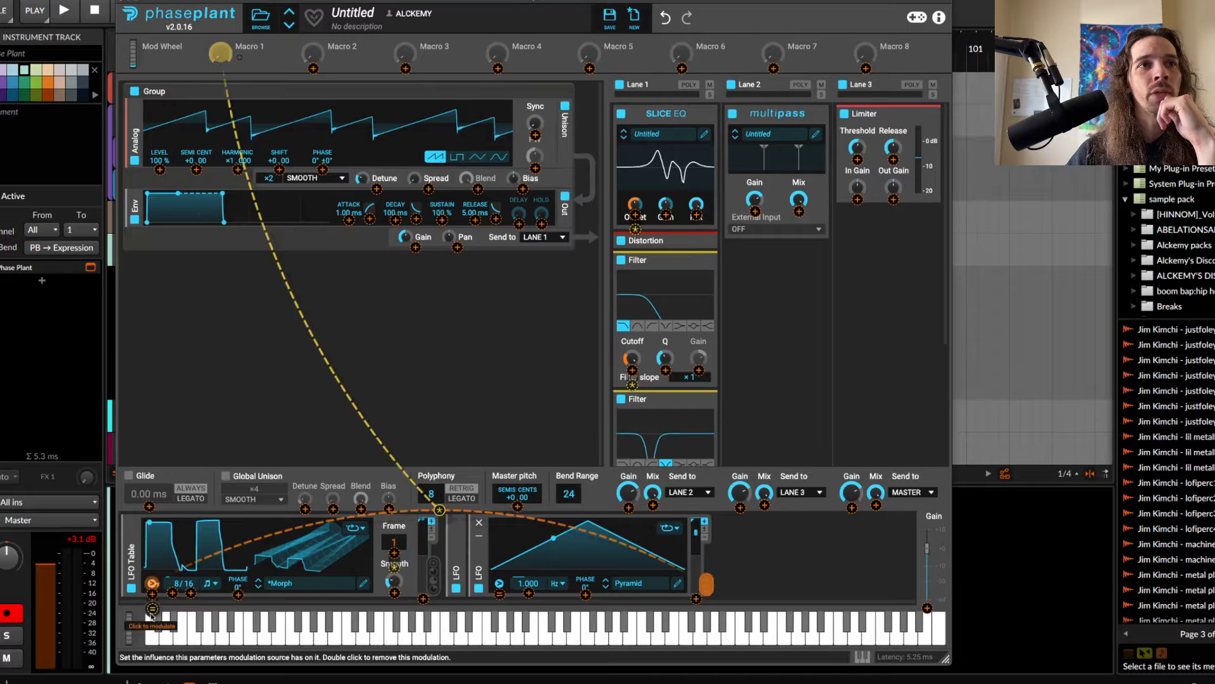
left_click(873, 553)
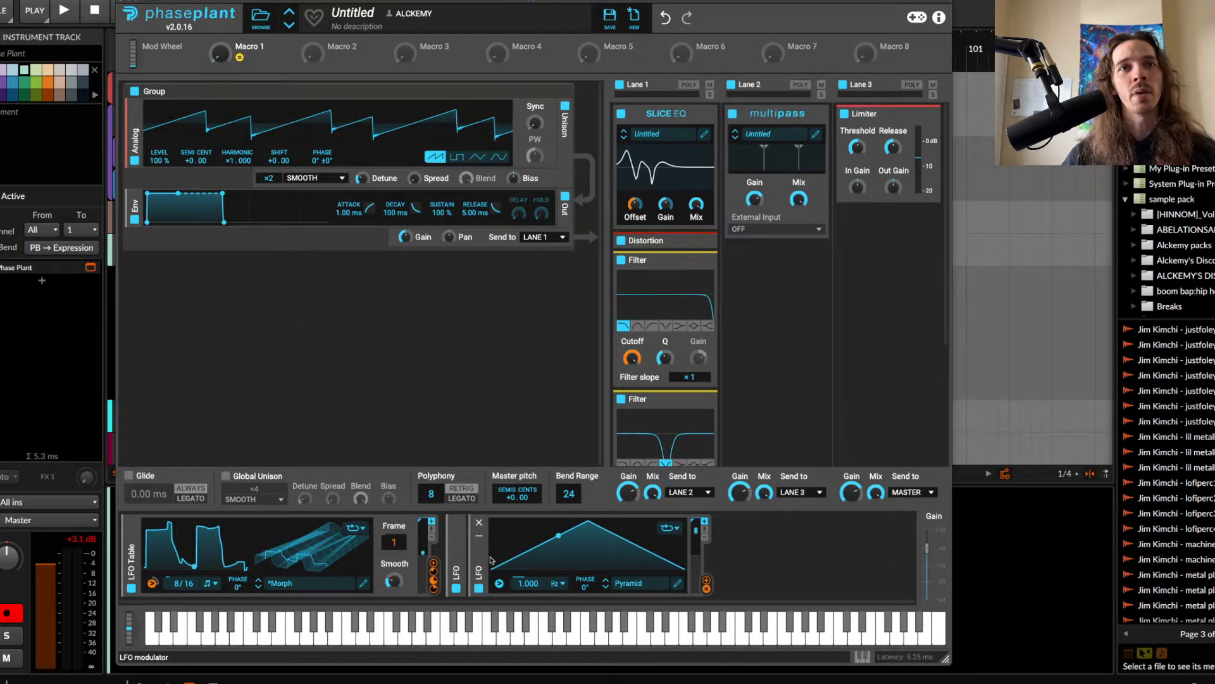
Duplicate the pyramid LFO and give the last LFO in the row the Classic Ramp Up shape
left_click_drag(480, 552, 713, 568)
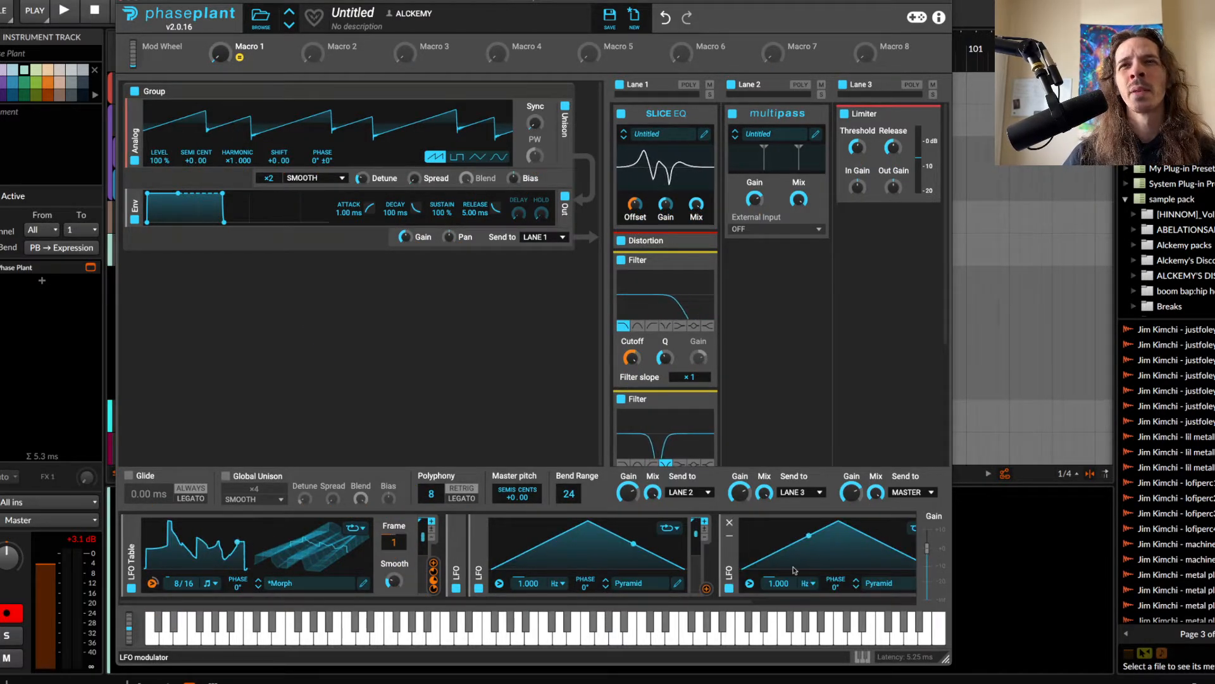
left_click(874, 586)
left_click(708, 494)
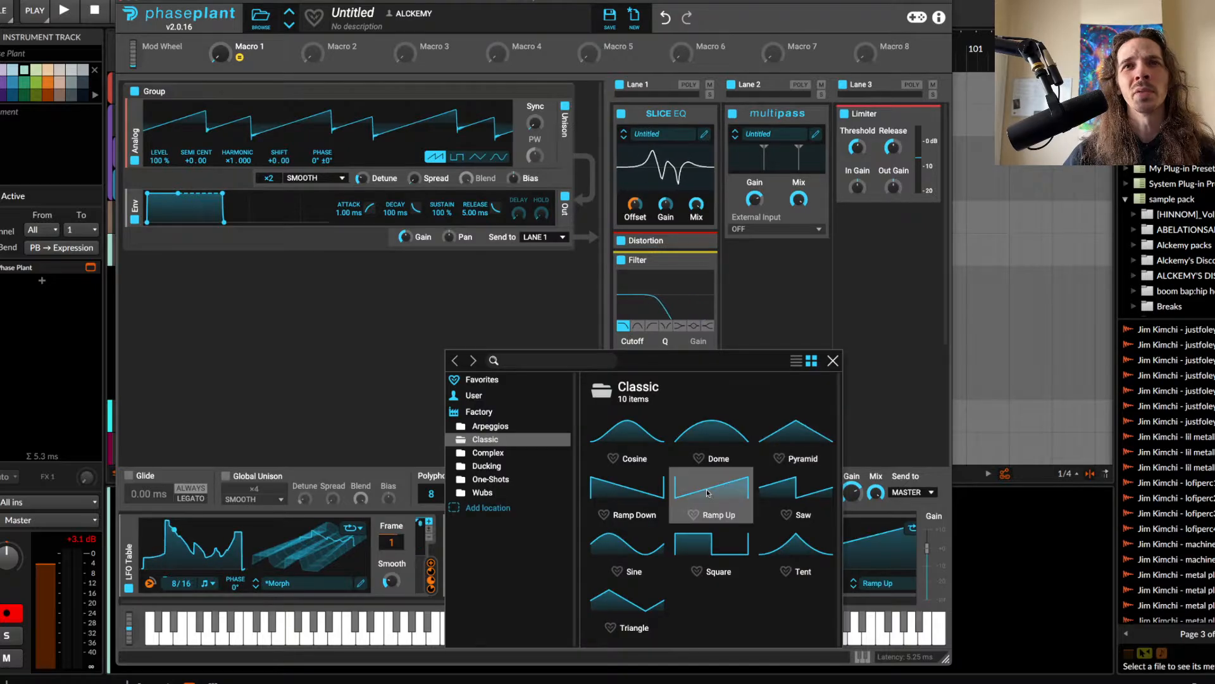
left_click(833, 361)
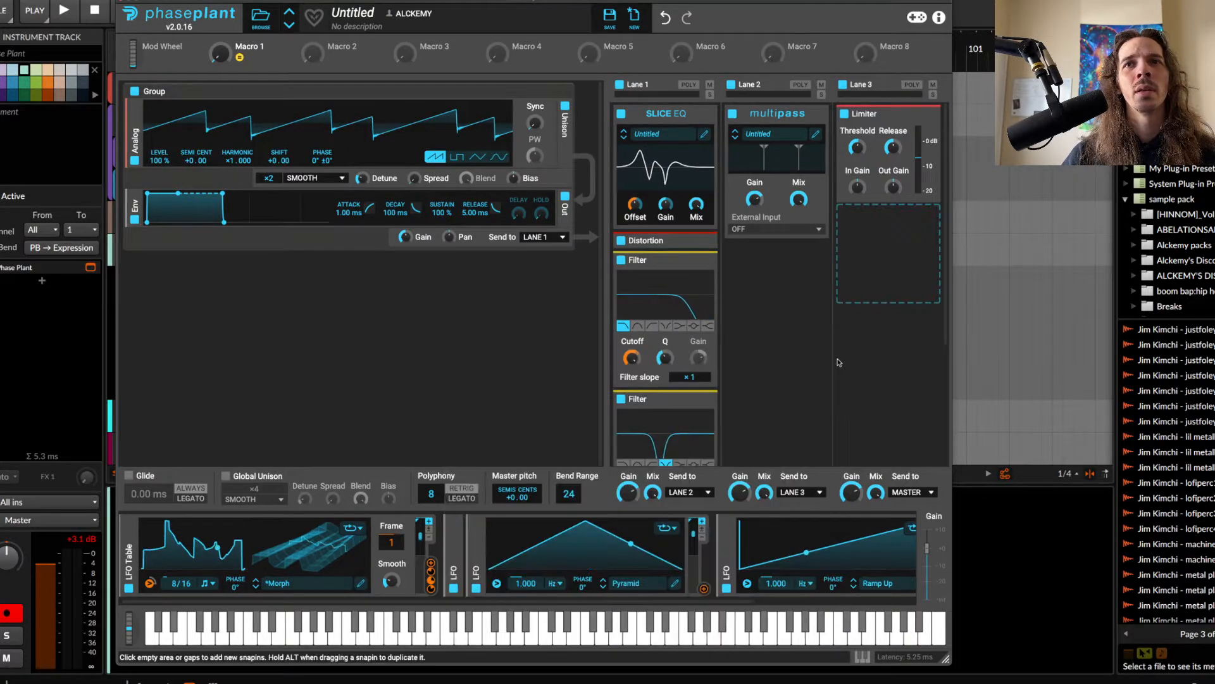
Route the remaining pyramid LFO to the LFO Table's trigger
scroll(840, 587, "right", 3)
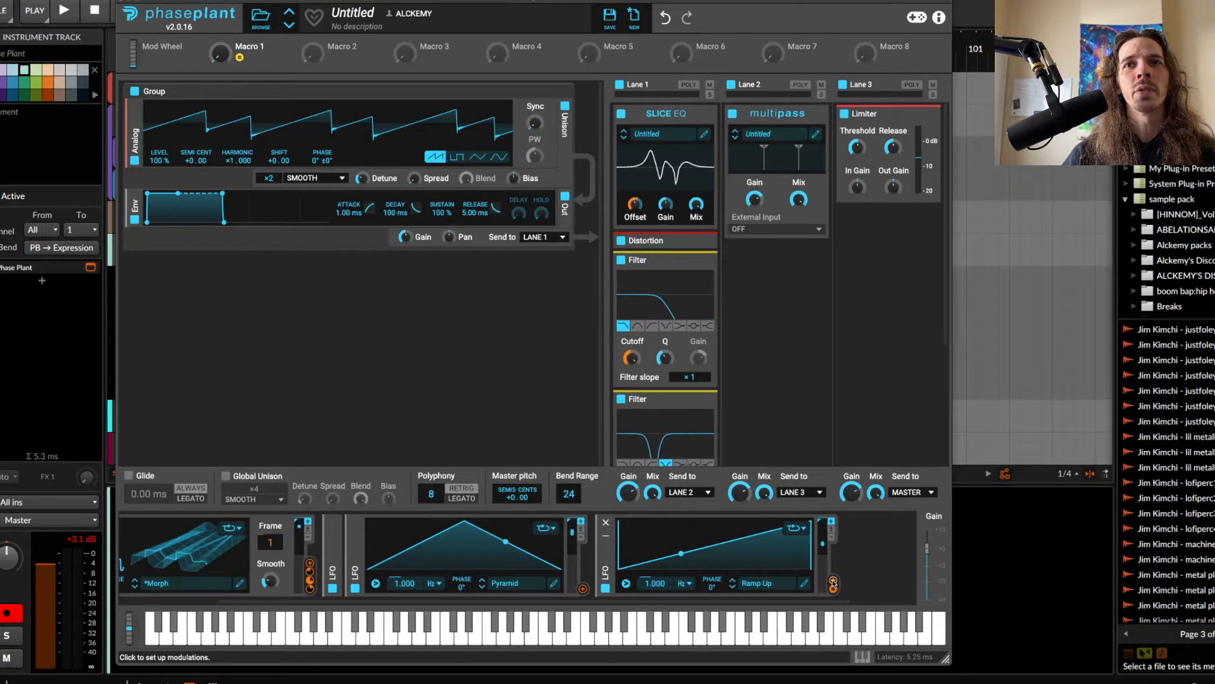
left_click(581, 589)
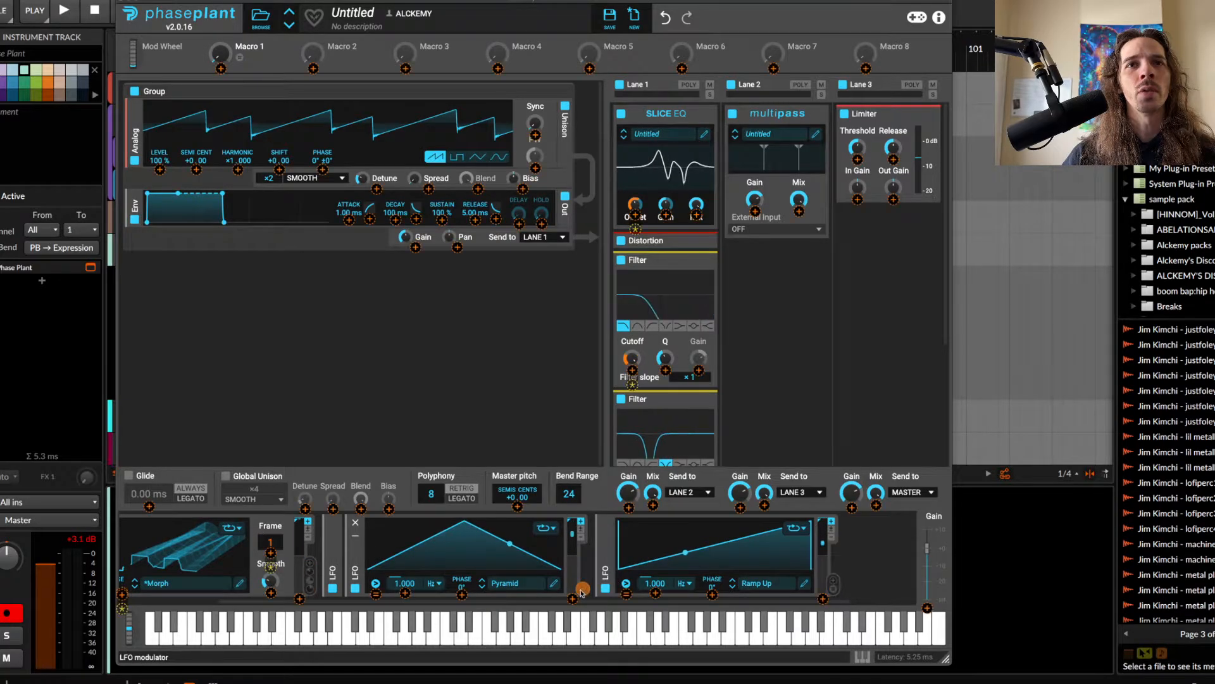
scroll(316, 585, "left", 3)
left_click(152, 594)
left_click(241, 304)
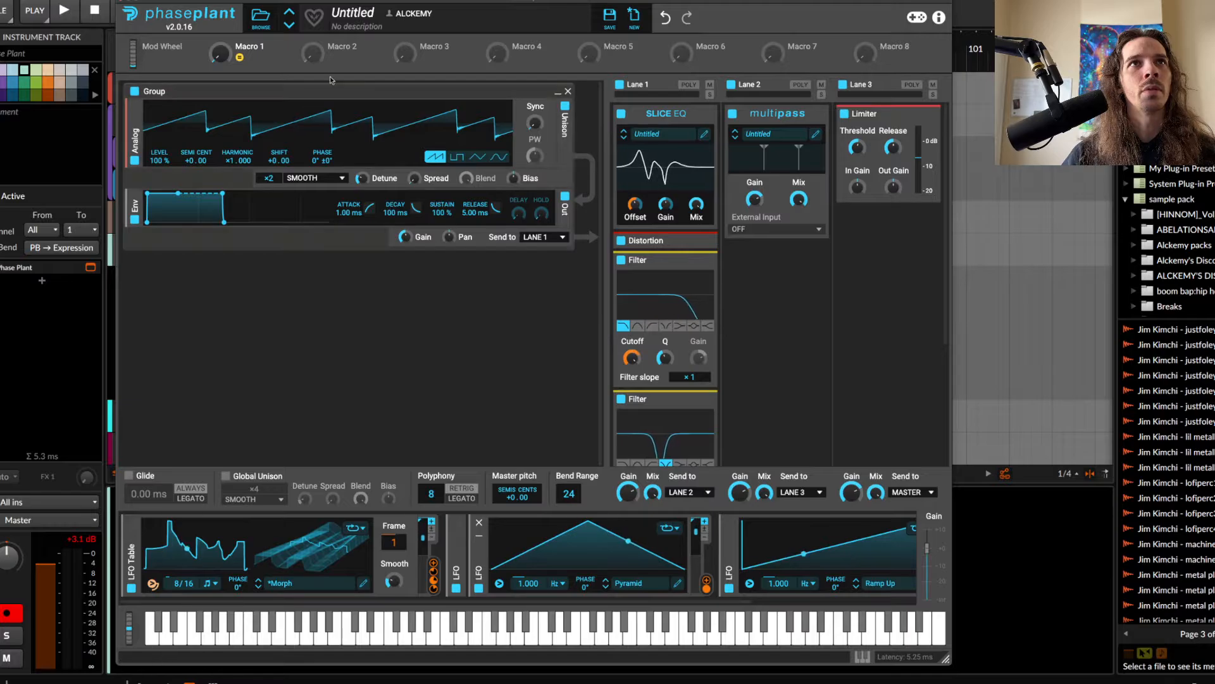
Assign Macro 2 to control the pyramid LFO's modulation of the LFO Table's trigger, and turn Macro 1 fully up
left_click(333, 57)
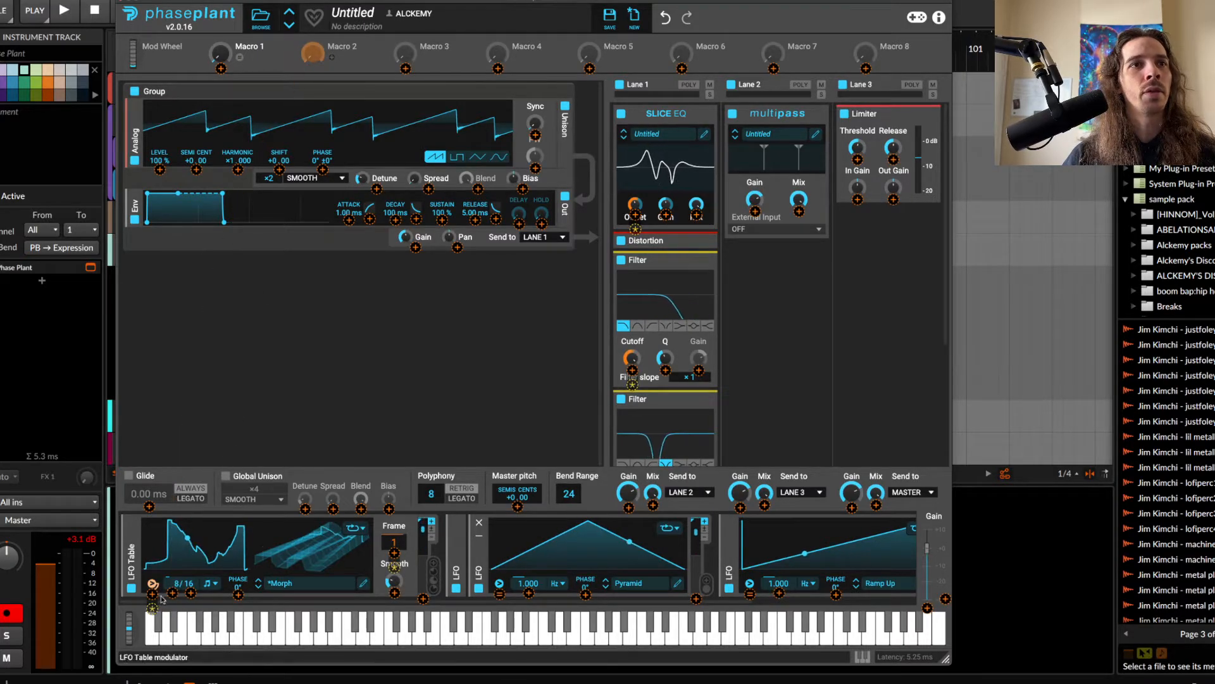
left_click(206, 403)
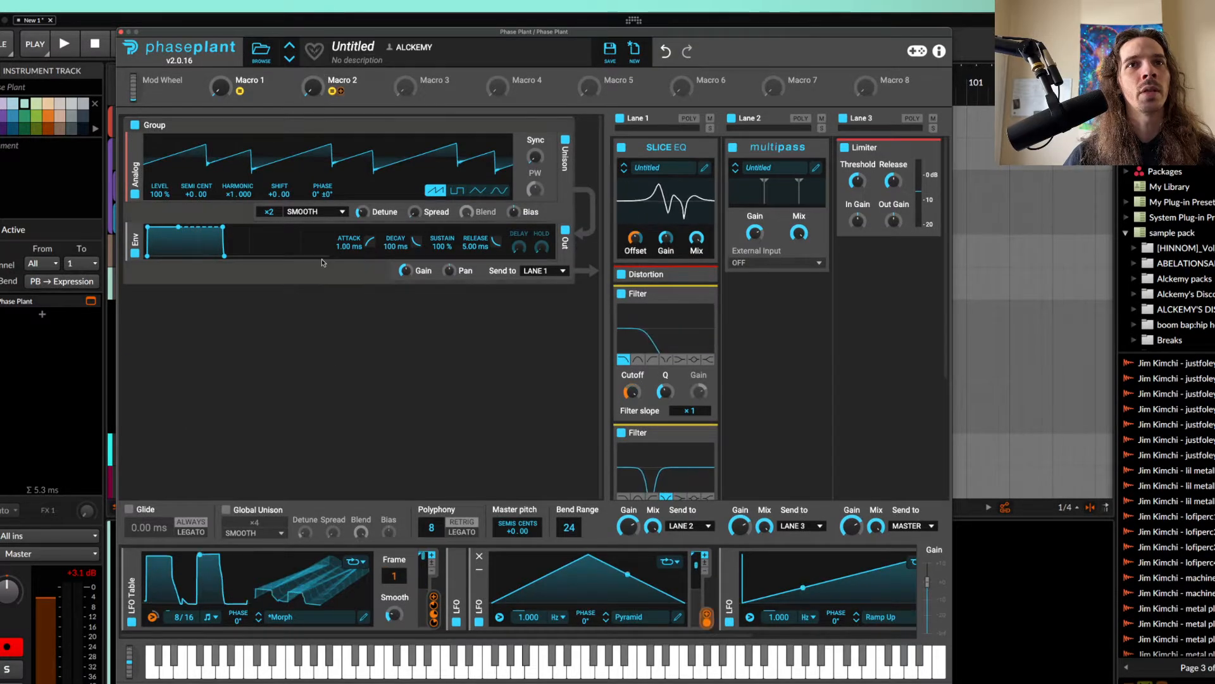
left_click_drag(224, 91, 224, 25)
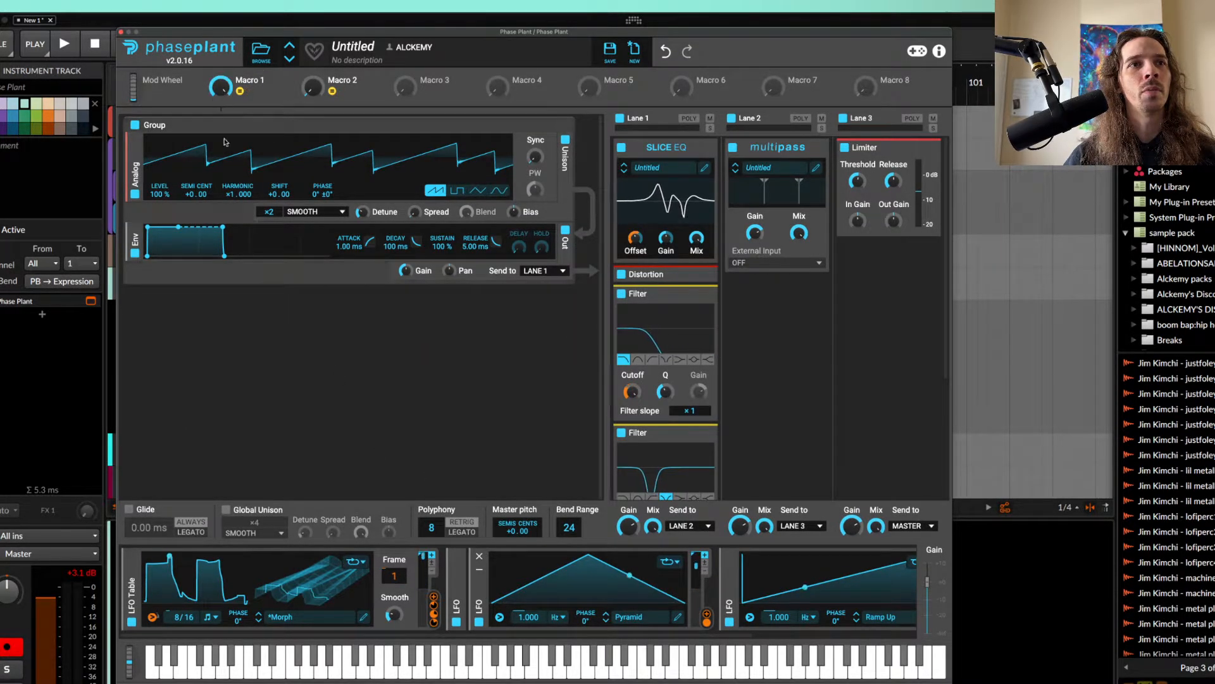